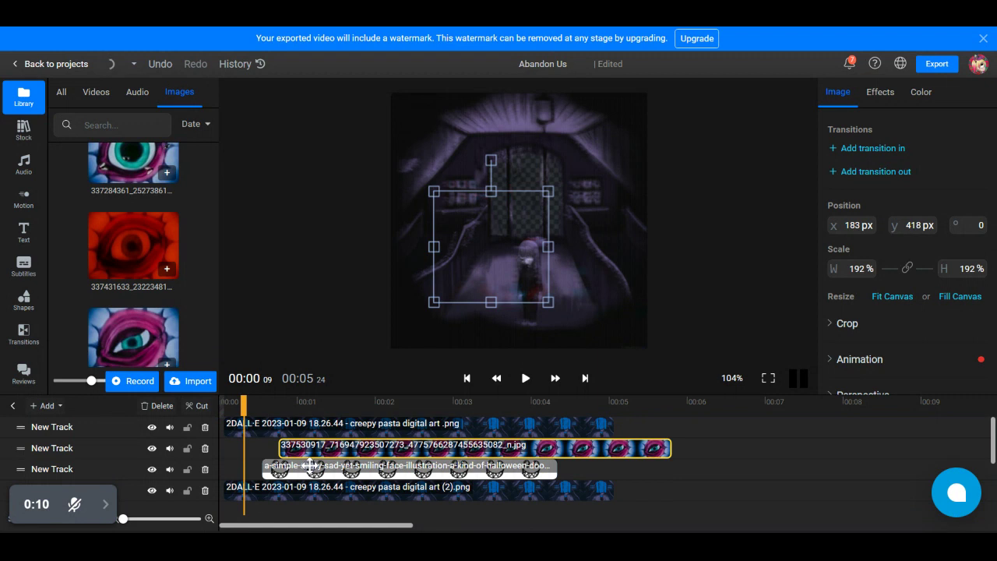
# Step: Move the Pixlr screenshot clip to a new topmost track, above the creepy pasta digital art clips
pyautogui.scroll(-3, 309, 465)
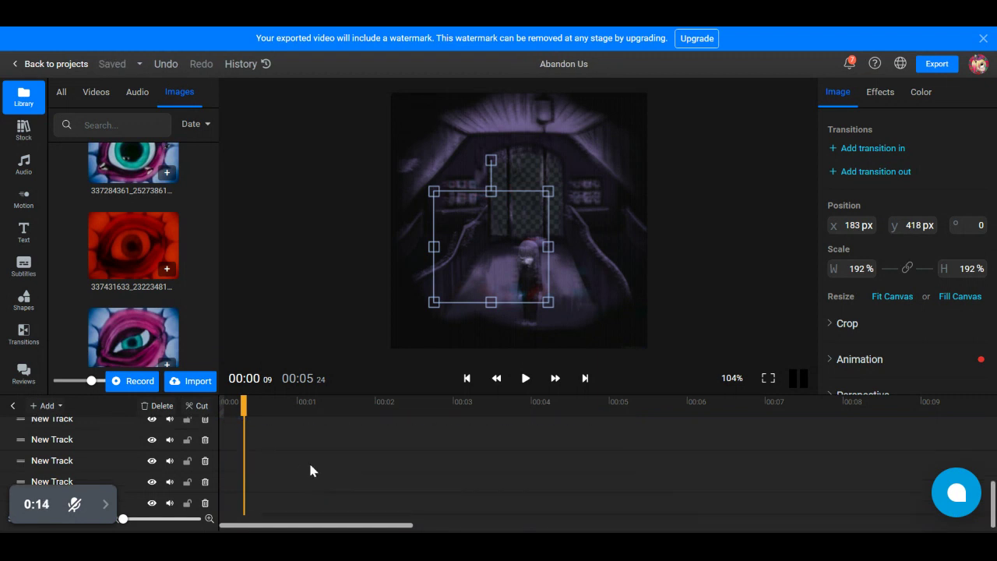
pyautogui.scroll(3, 309, 463)
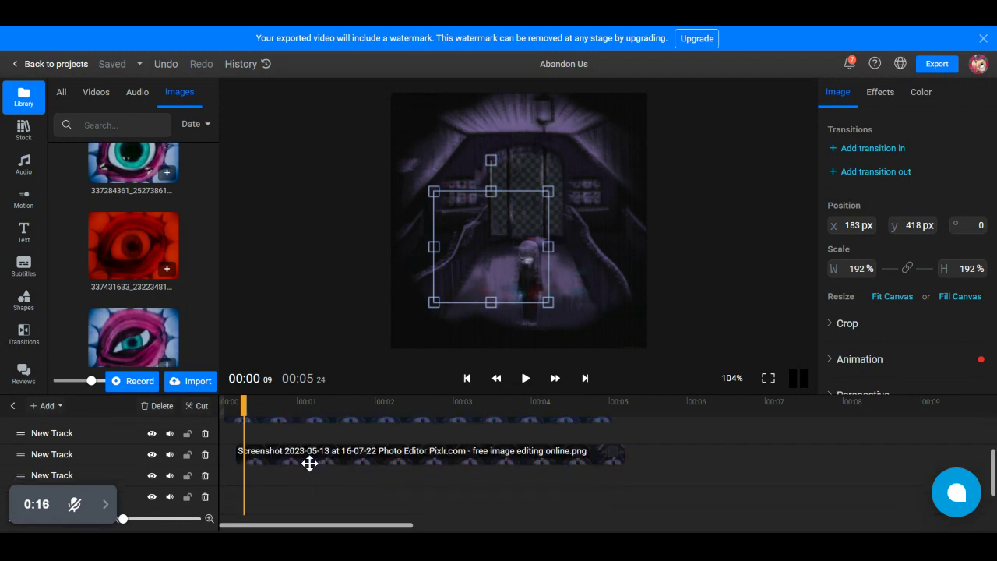
pyautogui.click(310, 463)
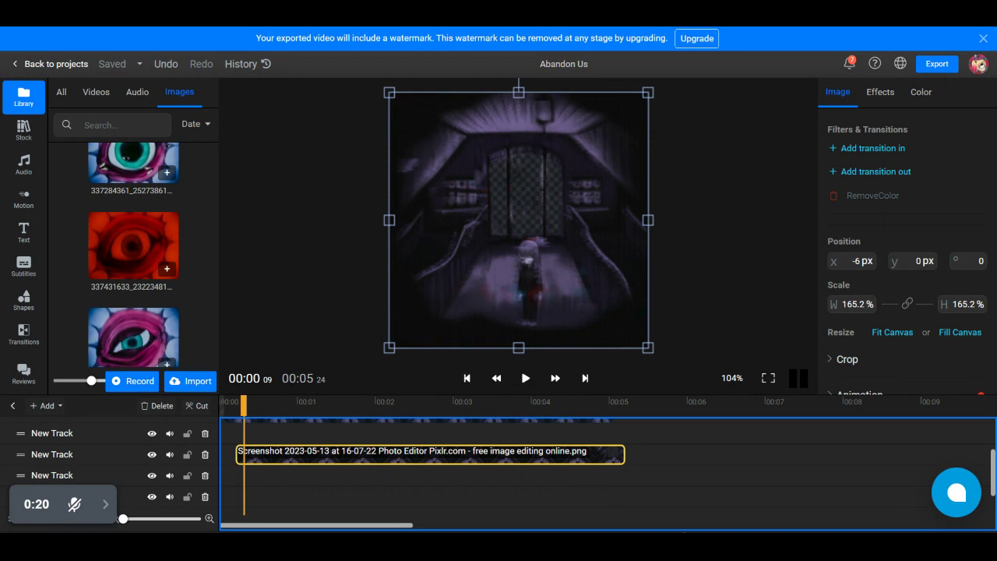
pyautogui.moveTo(413, 458); pyautogui.dragTo(434, 421)
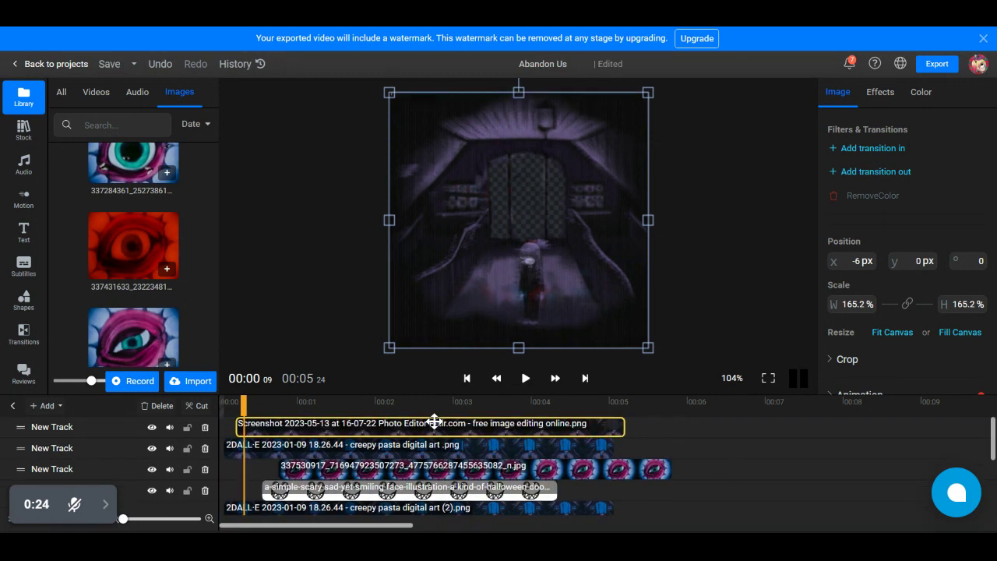
# Step: Try enlarging the 337530917 eye image to 299% and moving its clip and the creepy pasta digital art .png clip to start later
pyautogui.click(434, 445)
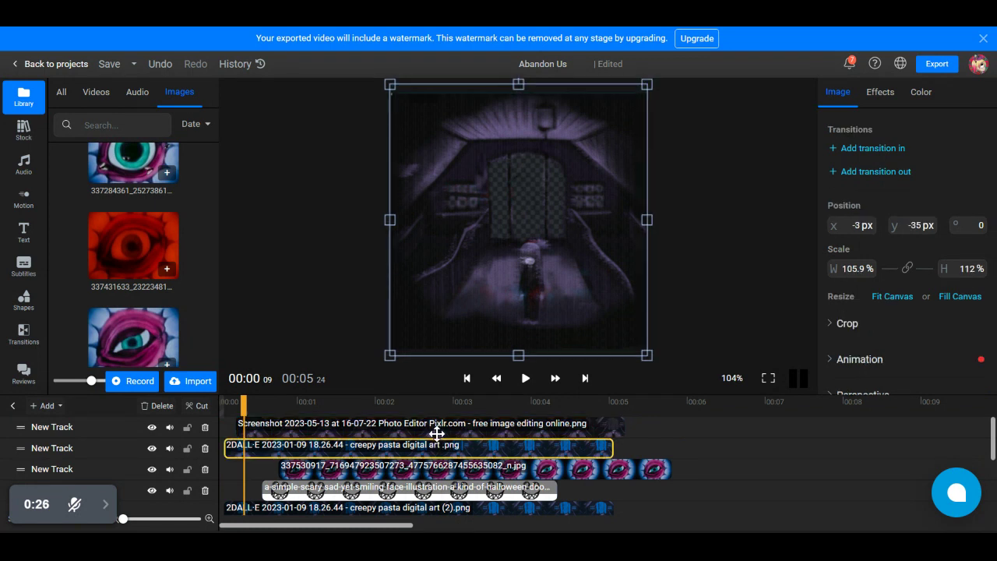
pyautogui.click(406, 422)
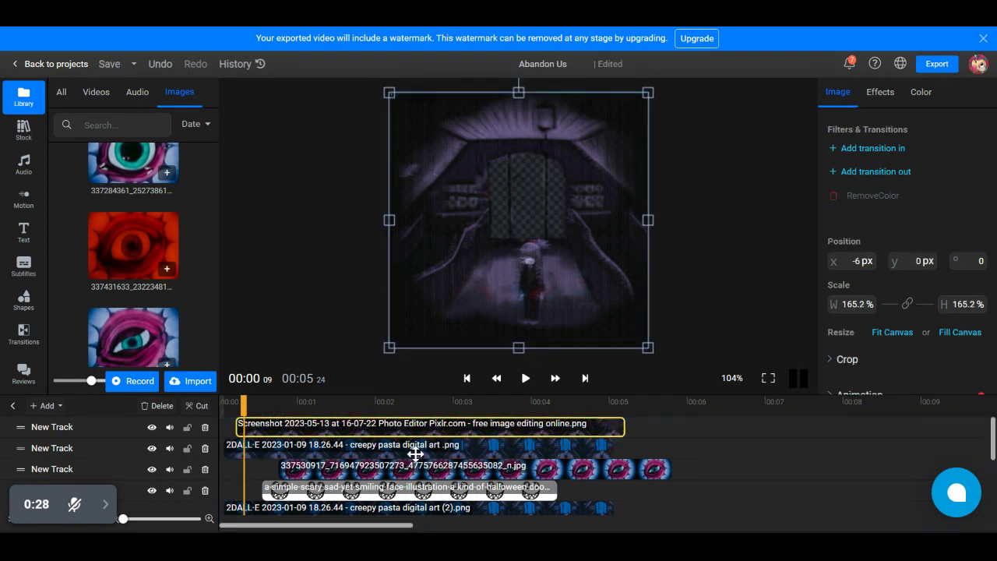
pyautogui.moveTo(426, 477); pyautogui.dragTo(431, 442)
pyautogui.moveTo(547, 190); pyautogui.dragTo(632, 140)
pyautogui.moveTo(449, 465); pyautogui.dragTo(478, 449)
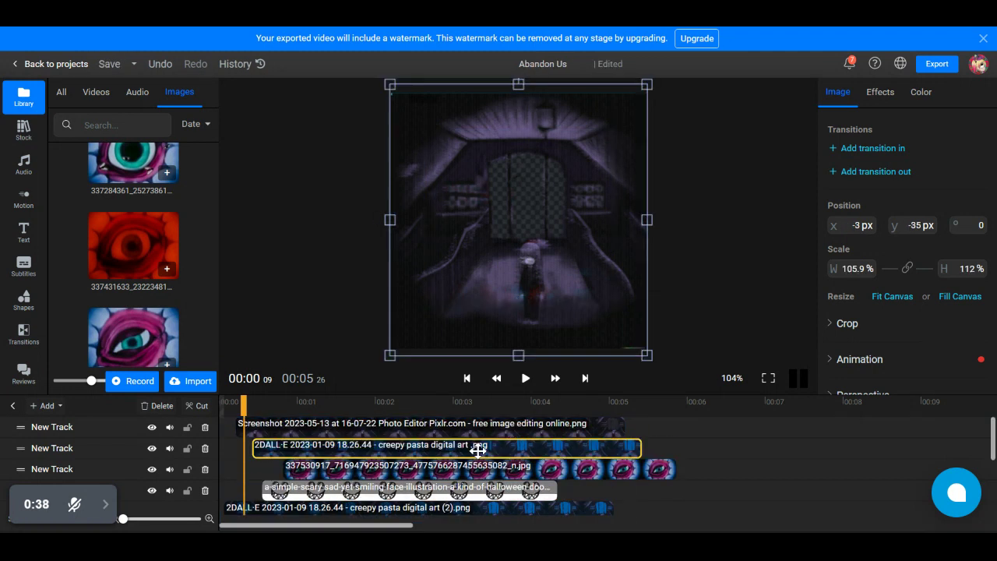
pyautogui.moveTo(452, 484); pyautogui.dragTo(475, 483)
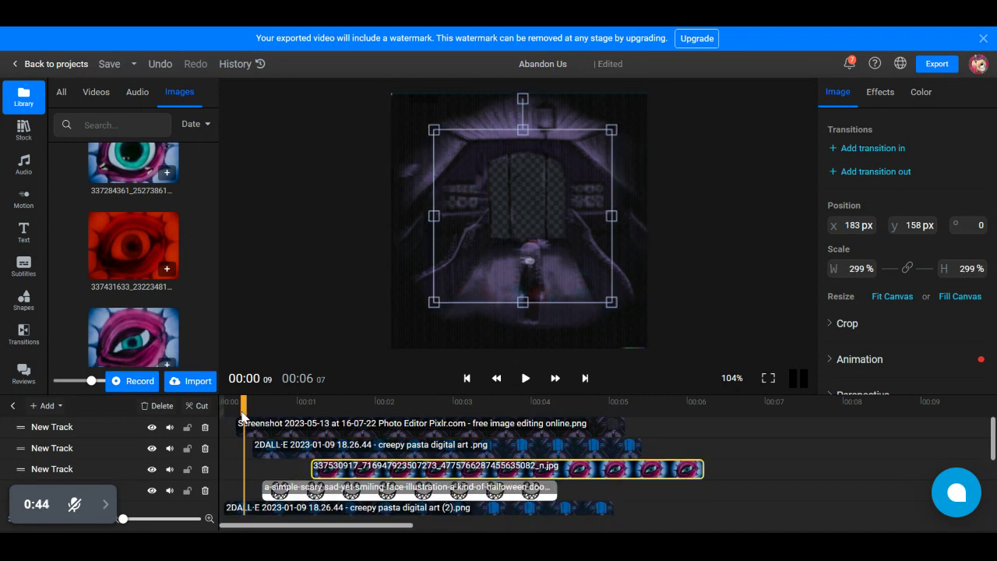
# Step: Move the playhead to 00:01 16 and undo the clip moves and the eye enlargement, including the screenshot clip's move to the topmost track
pyautogui.moveTo(241, 418); pyautogui.dragTo(339, 418)
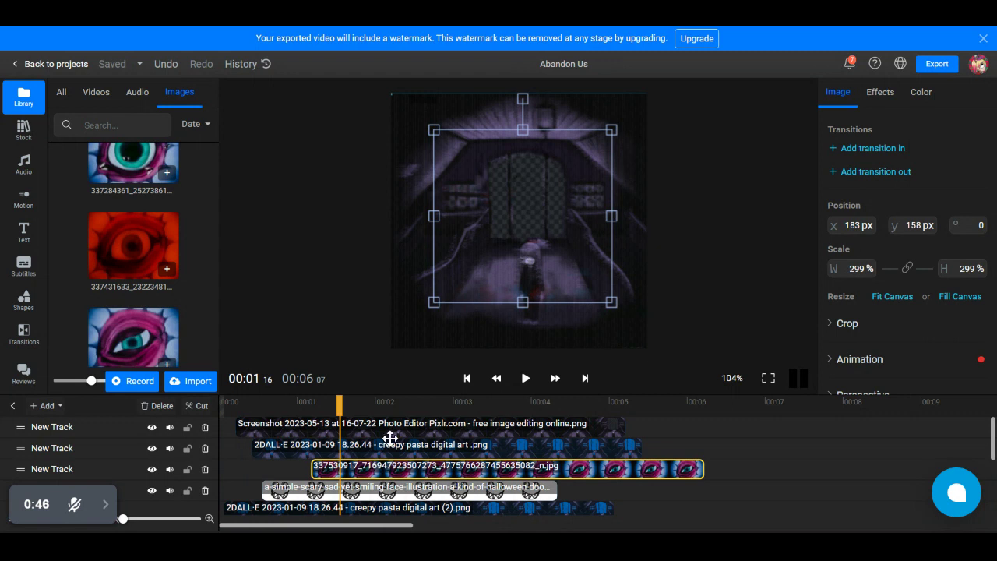
pyautogui.moveTo(408, 481); pyautogui.dragTo(444, 505)
pyautogui.moveTo(456, 467); pyautogui.dragTo(457, 445)
pyautogui.moveTo(518, 508); pyautogui.dragTo(516, 496)
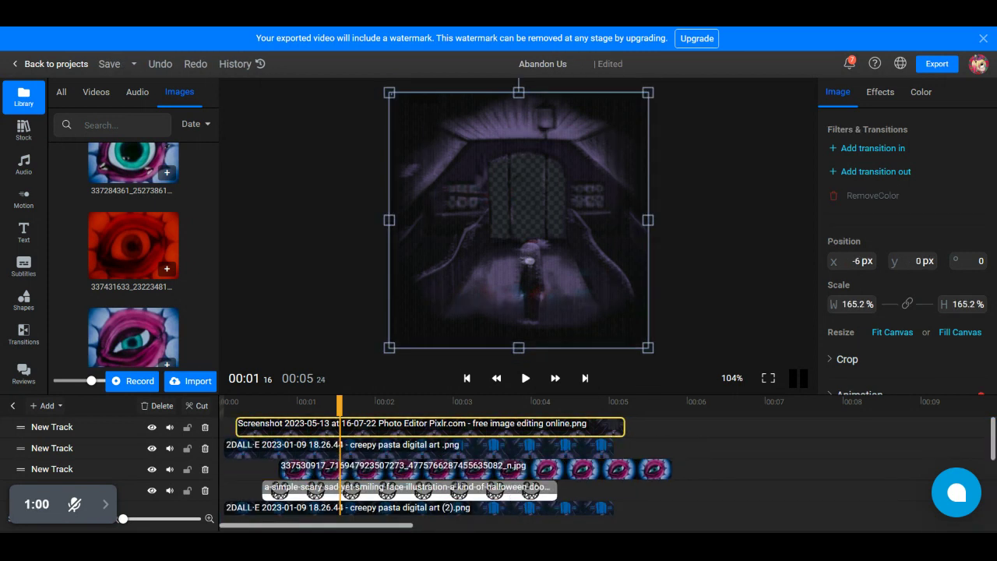
pyautogui.press('Delete')
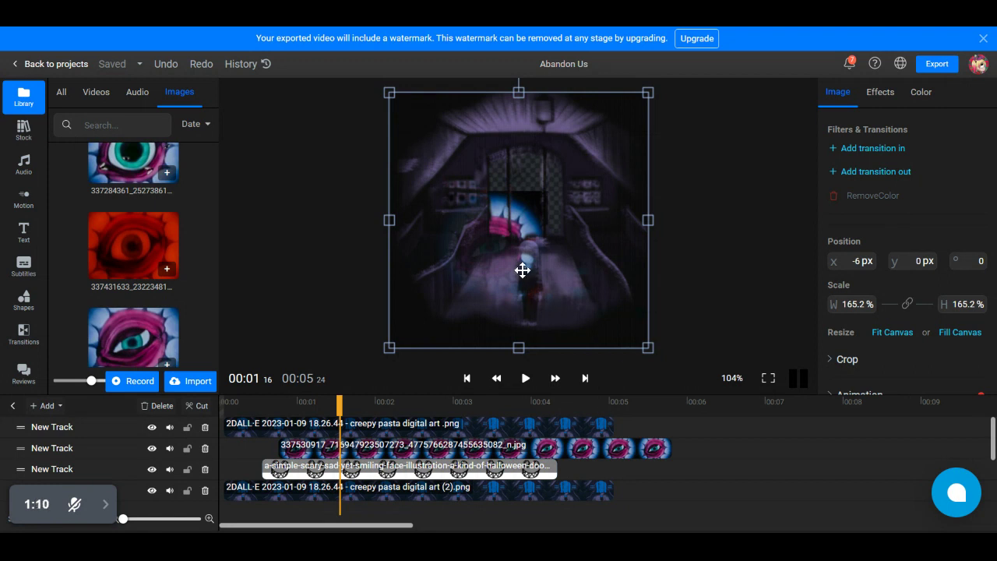
# Step: Enlarge the 337530917 eye image to about 337% and shorten its clip to about one second by trimming its end
pyautogui.click(432, 448)
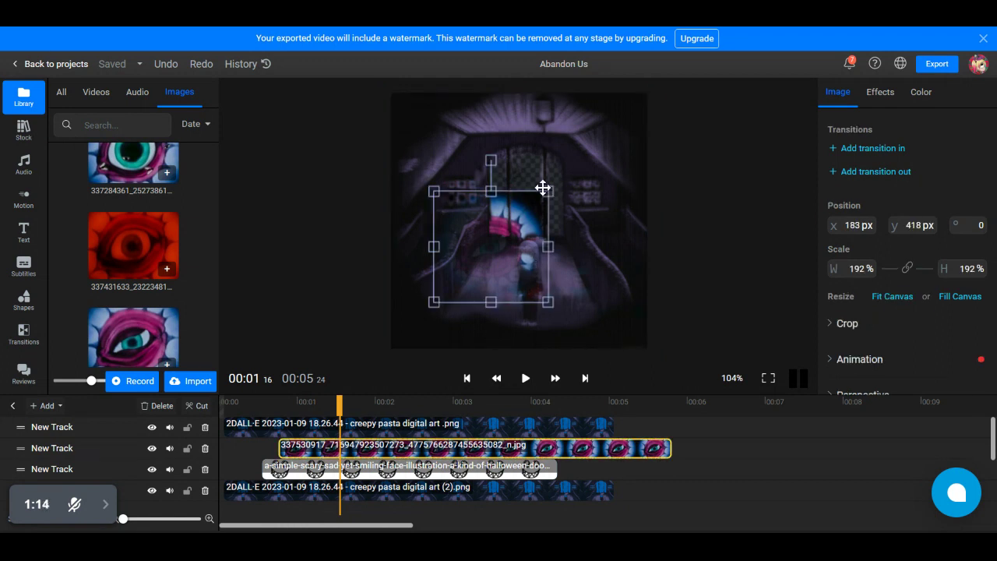
pyautogui.moveTo(545, 192); pyautogui.dragTo(632, 104)
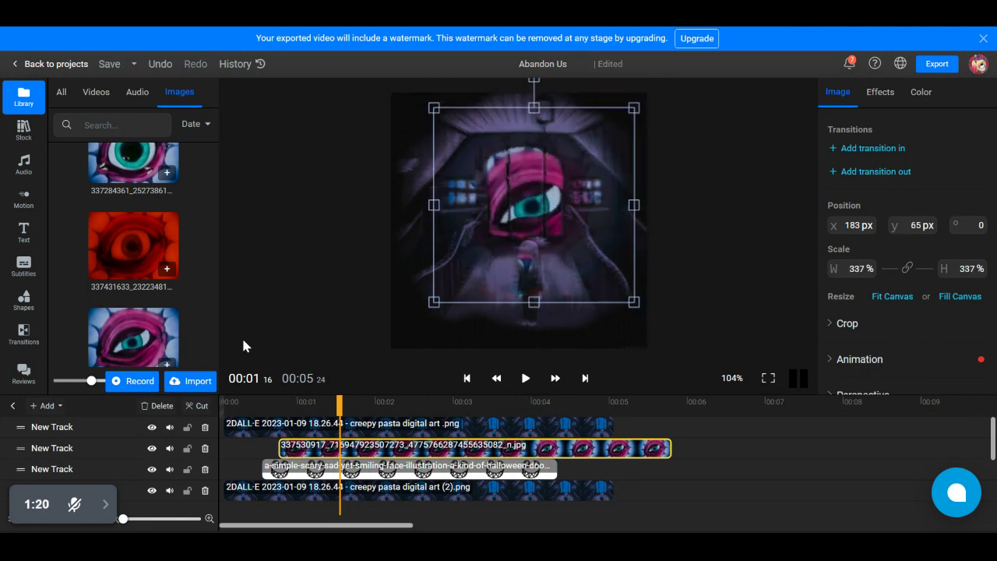
pyautogui.moveTo(674, 444); pyautogui.dragTo(357, 461)
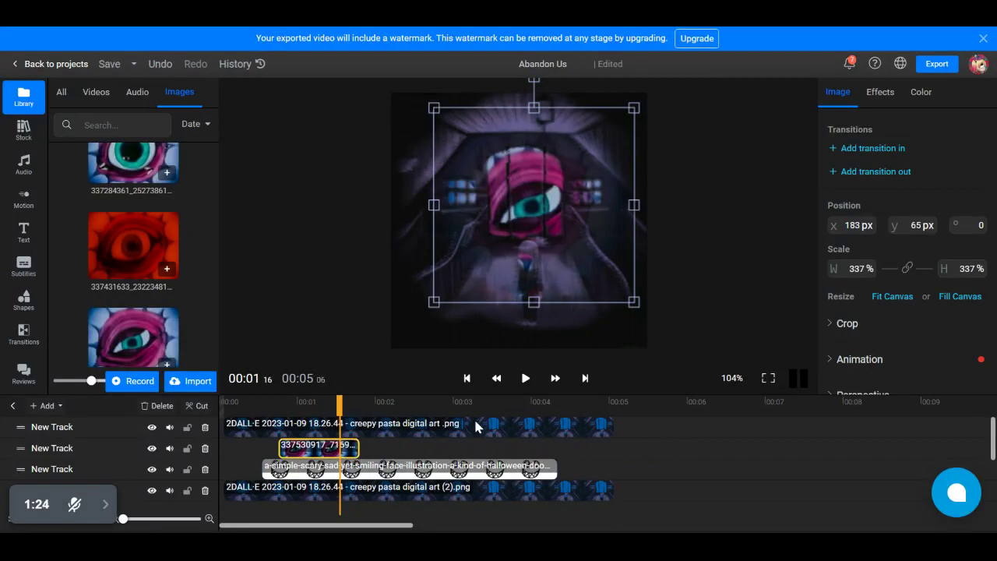
# Step: Reshape the eye image behind the barred window to about 319% width and 299% height, at about X 121 px, Y 57 px
pyautogui.moveTo(633, 108); pyautogui.dragTo(603, 123)
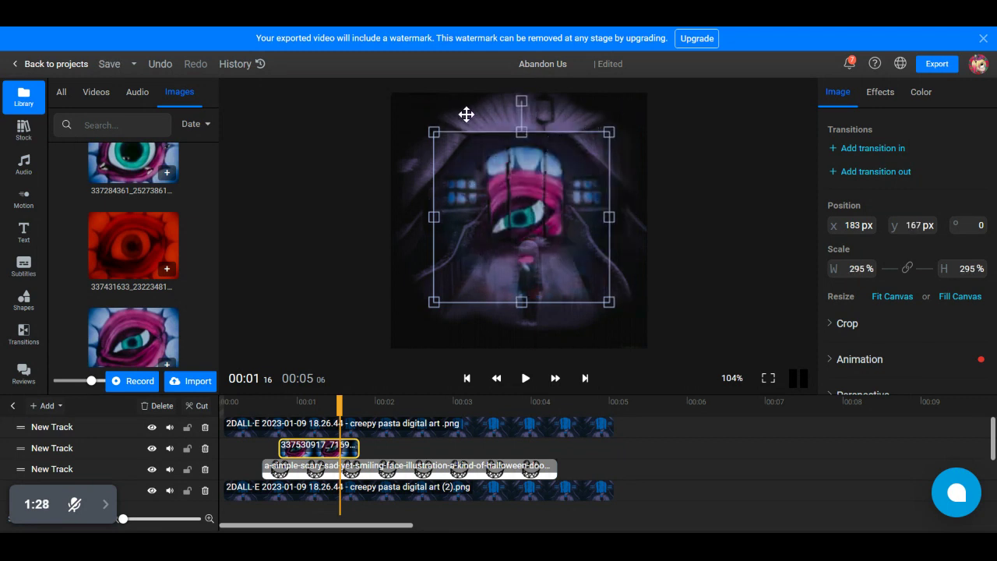
pyautogui.moveTo(520, 131); pyautogui.dragTo(522, 119)
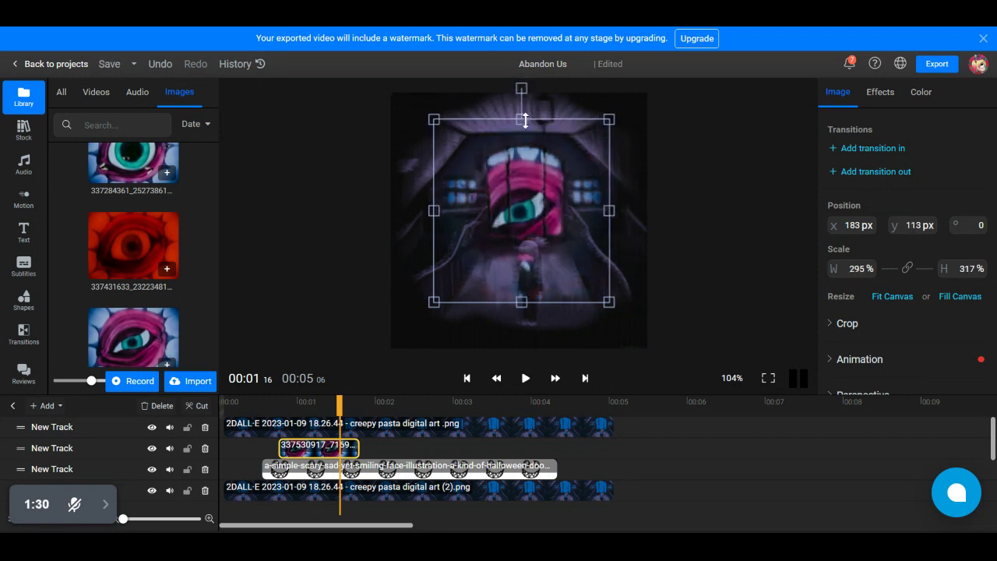
pyautogui.moveTo(522, 301); pyautogui.dragTo(534, 277)
pyautogui.moveTo(434, 119); pyautogui.dragTo(417, 107)
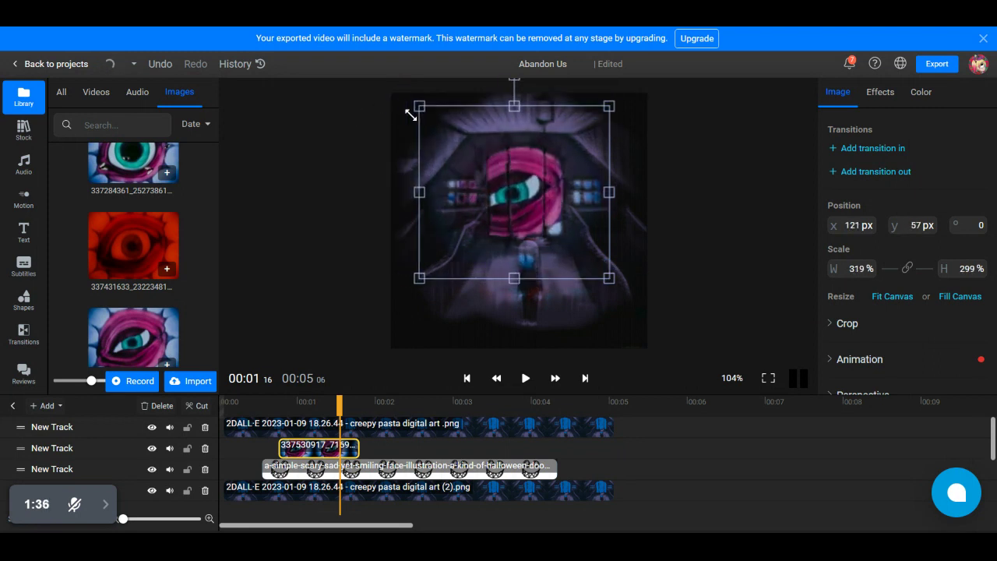
# Step: Arrange both creepy pasta digital art clips above the eye clip, starting at 00:00, with the (2).png version on the topmost track
pyautogui.click(584, 495)
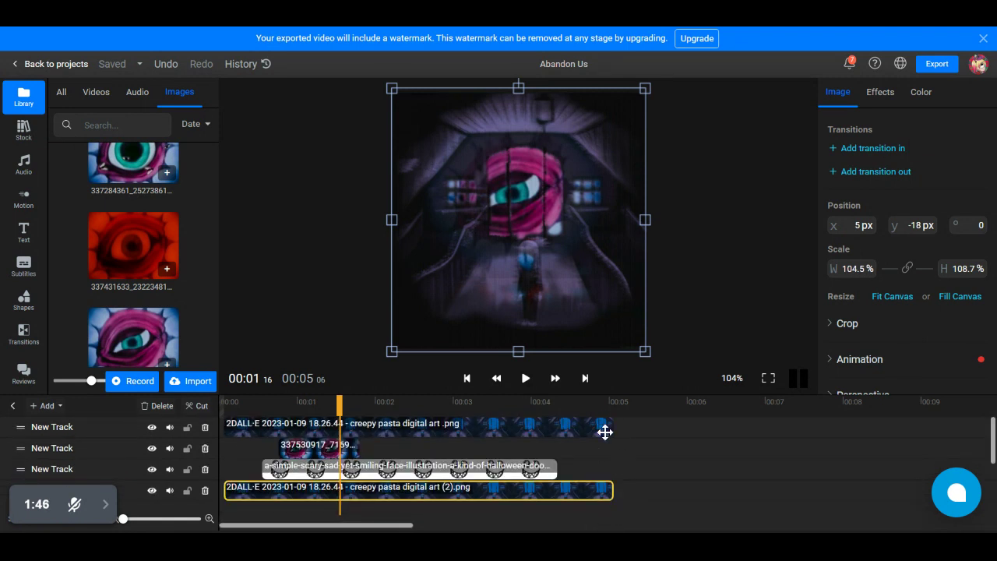
pyautogui.click(604, 430)
pyautogui.moveTo(604, 429); pyautogui.dragTo(613, 463)
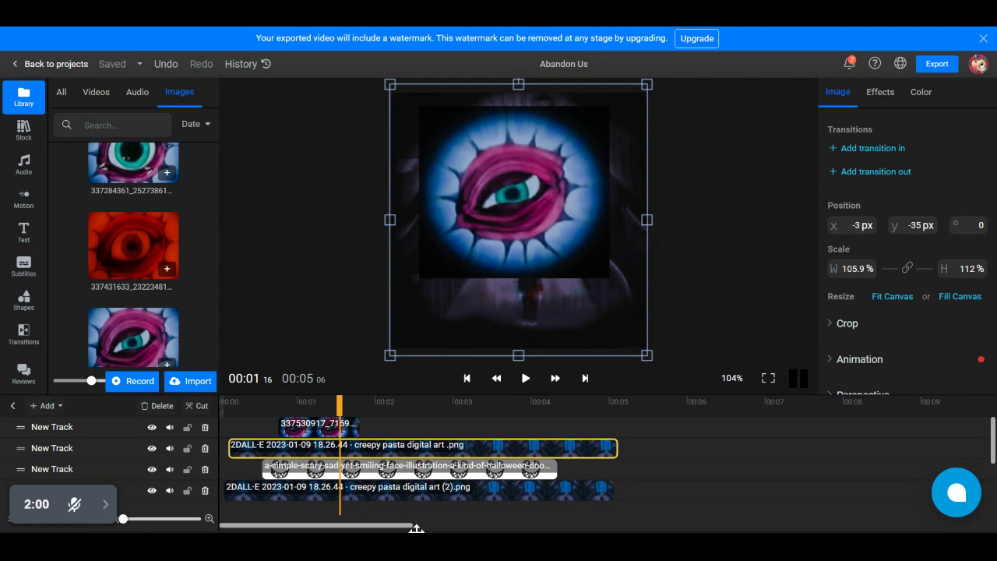
pyautogui.moveTo(402, 454); pyautogui.dragTo(395, 427)
pyautogui.moveTo(411, 494); pyautogui.dragTo(398, 430)
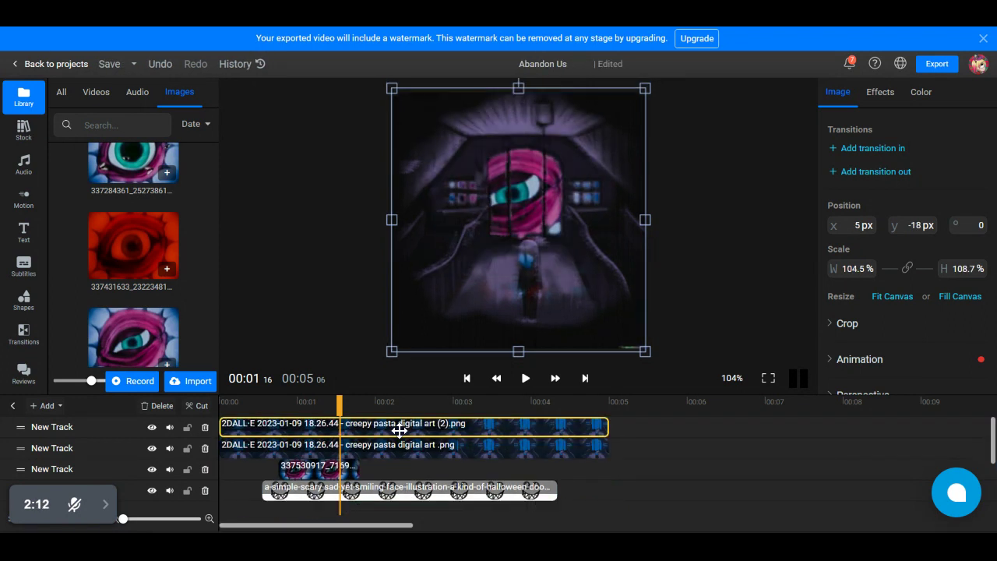
# Step: Enlarge the 337530917 eye image to about 357% by 389% at X 121 px, Y -61 px, and give it a FadeIn transition in
pyautogui.click(308, 463)
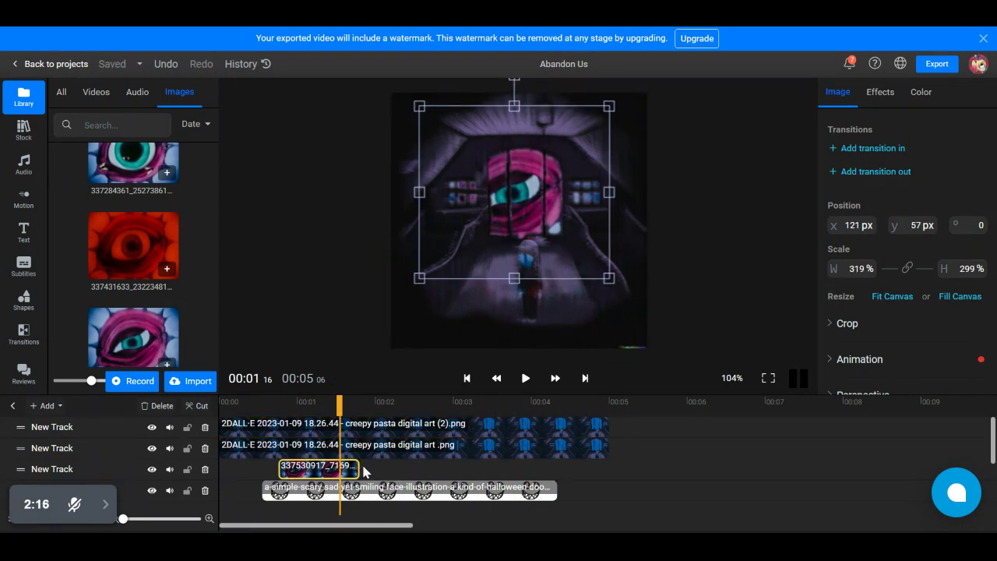
pyautogui.moveTo(514, 106); pyautogui.dragTo(516, 81)
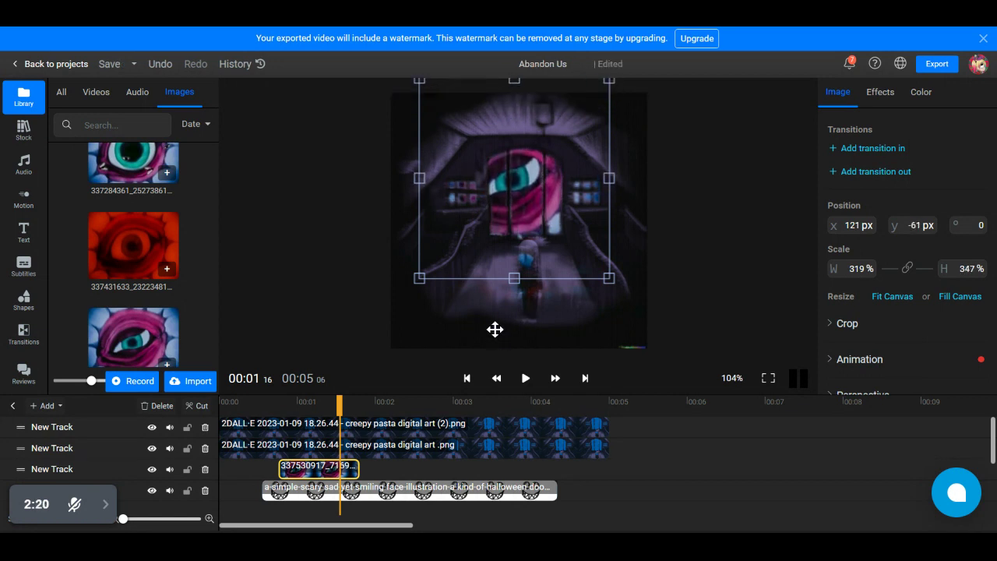
pyautogui.click(872, 148)
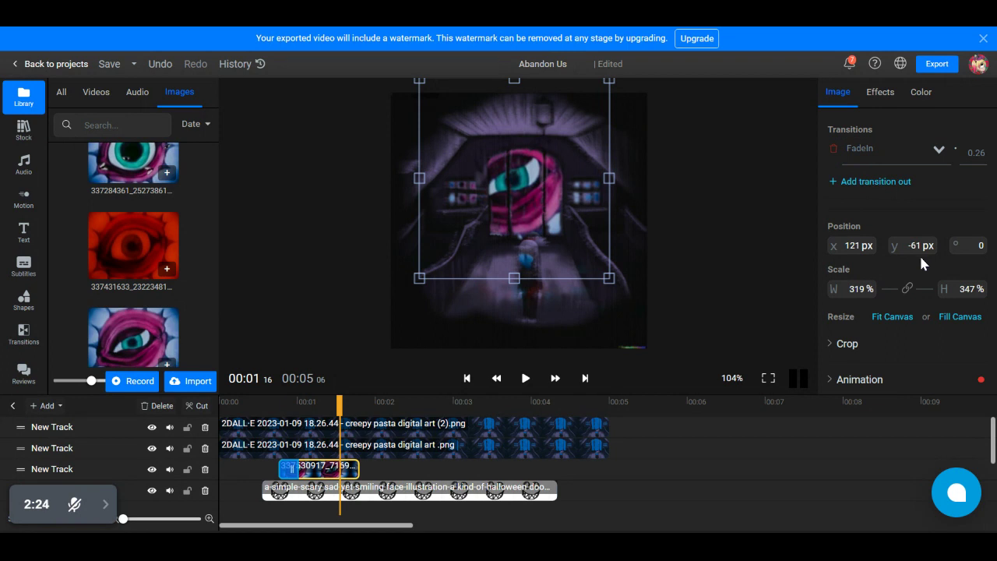
pyautogui.scroll(-1, 922, 263)
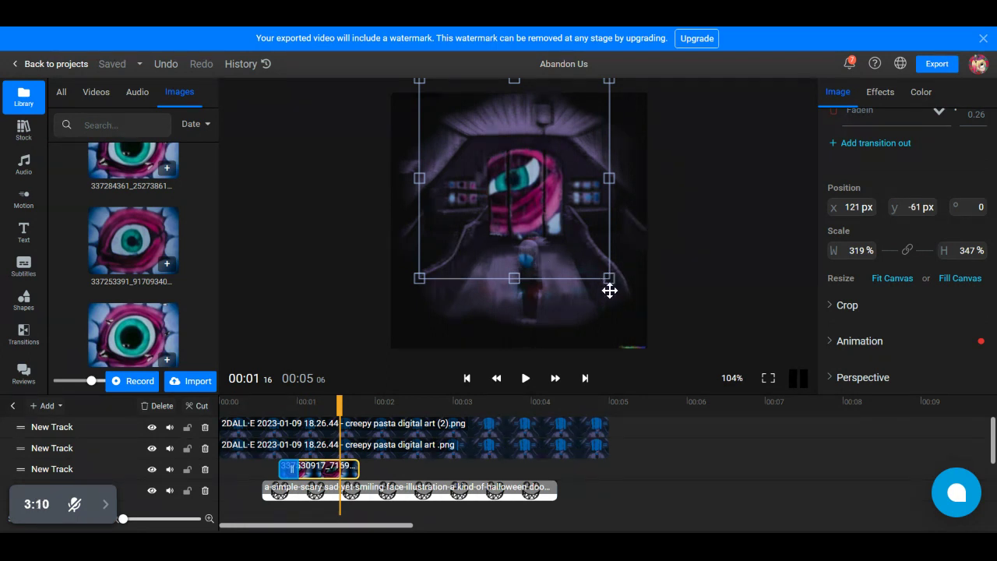
pyautogui.moveTo(608, 277); pyautogui.dragTo(652, 278)
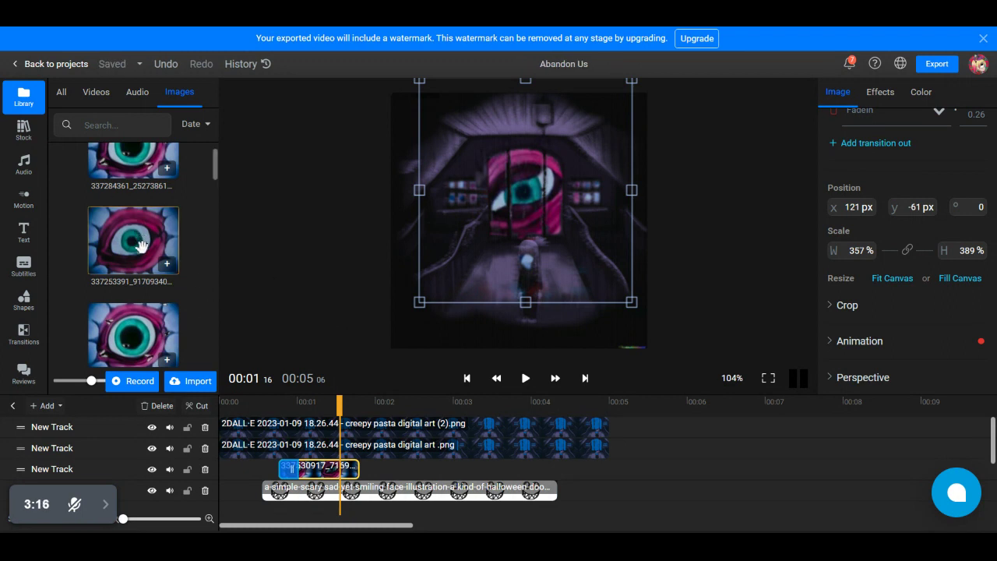
# Step: Add the 337253391 eye image from the library and place it over the window at about X 204 px, Y 86 px, scaled to 268%
pyautogui.moveTo(137, 238); pyautogui.dragTo(654, 315)
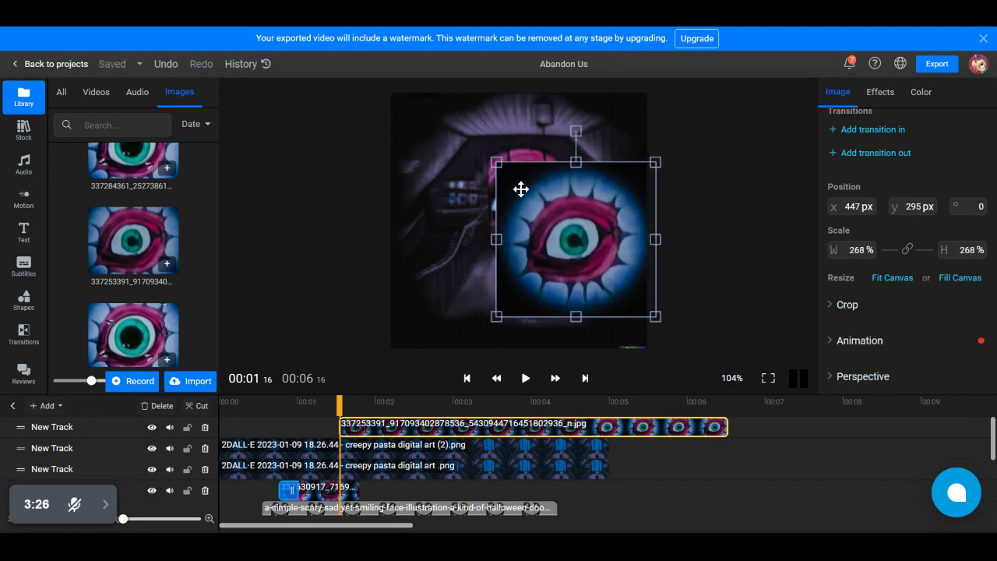
pyautogui.click(492, 157)
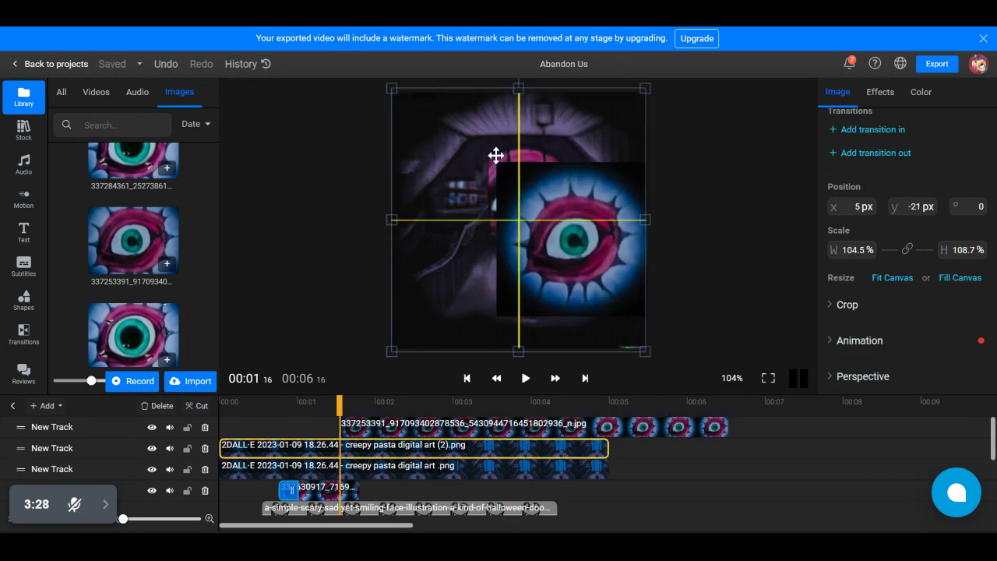
pyautogui.moveTo(498, 157); pyautogui.dragTo(496, 156)
pyautogui.moveTo(626, 253); pyautogui.dragTo(560, 209)
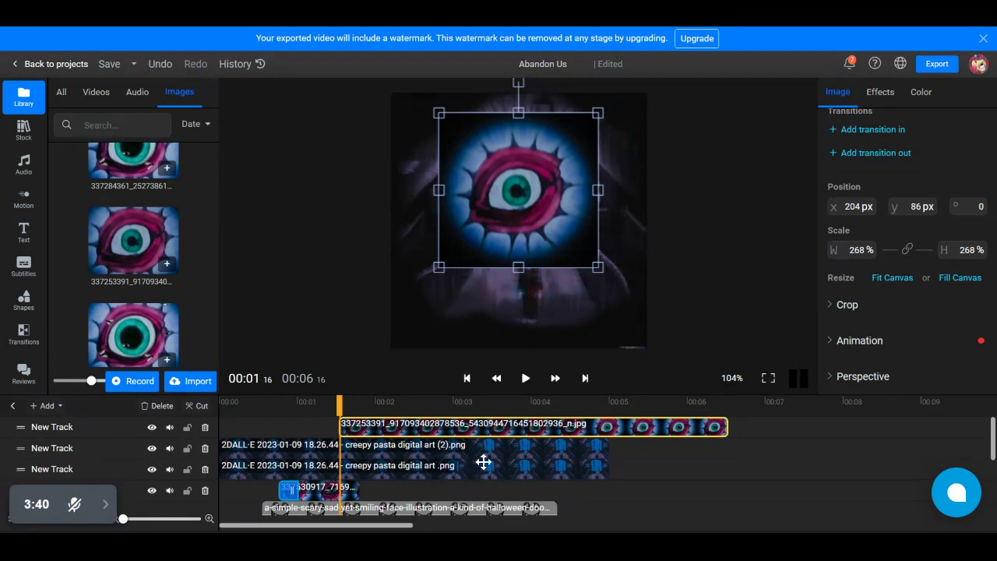
# Step: Move the 337253391 eye clip onto the first eye clip's track, starting just after it at about 00:02
pyautogui.moveTo(487, 424); pyautogui.dragTo(514, 496)
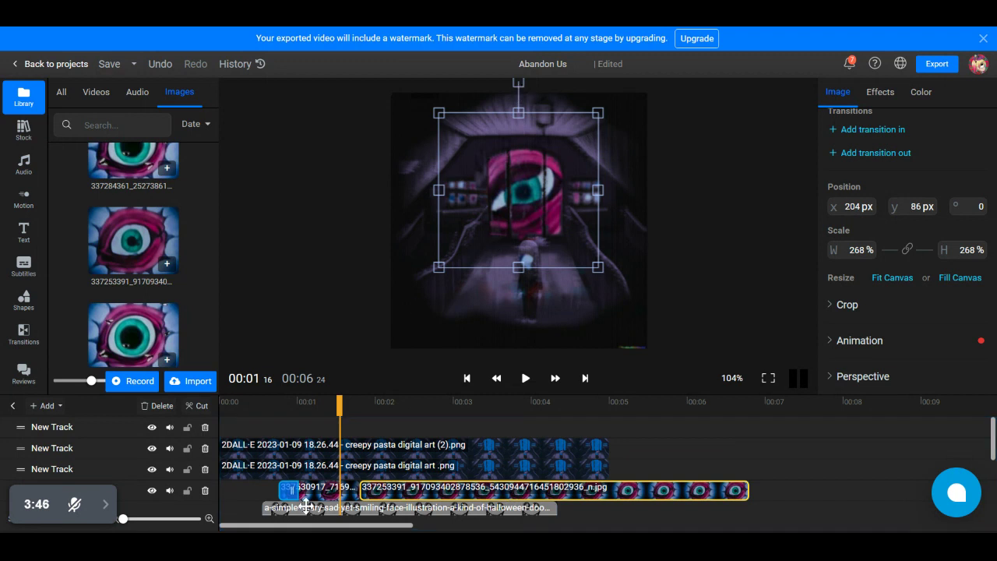
pyautogui.moveTo(338, 407)
pyautogui.mouseDown()
pyautogui.moveTo(413, 411)
pyautogui.moveTo(308, 408)
pyautogui.moveTo(348, 409)
pyautogui.mouseUp()
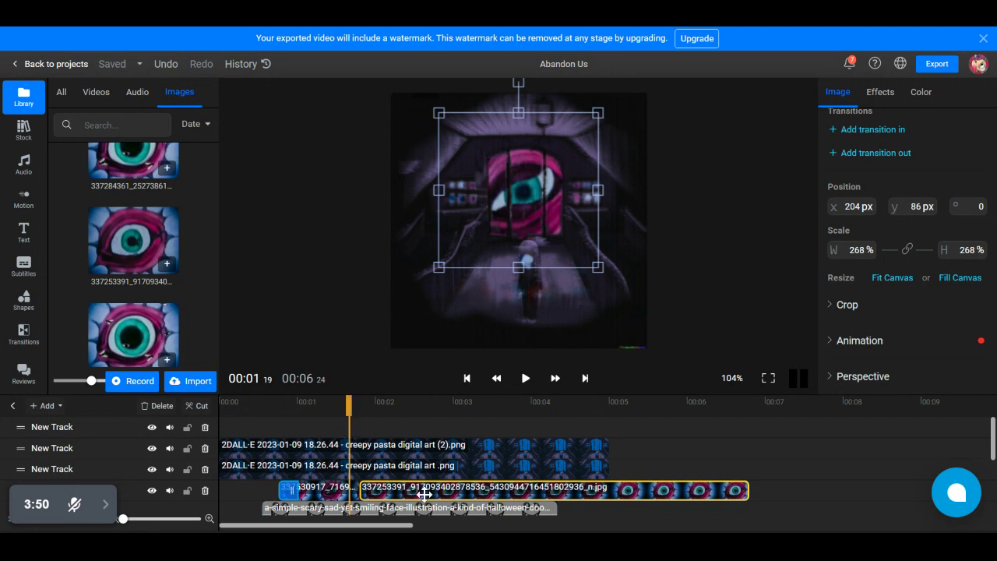
pyautogui.moveTo(472, 494); pyautogui.dragTo(483, 493)
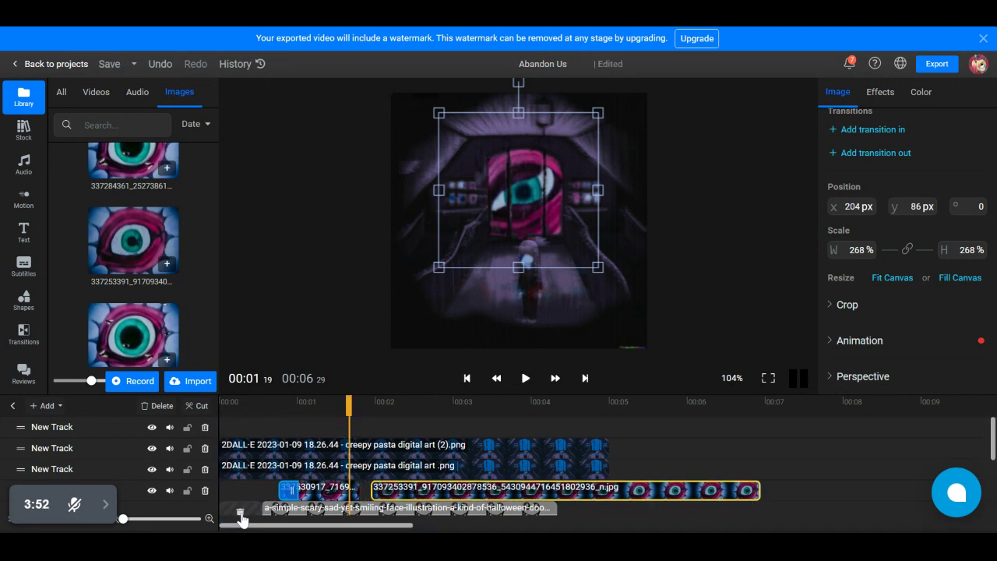
# Step: Replace the first eye clip's FadeIn with a different transition in, with the playhead at 00:00 26 to preview it
pyautogui.click(302, 493)
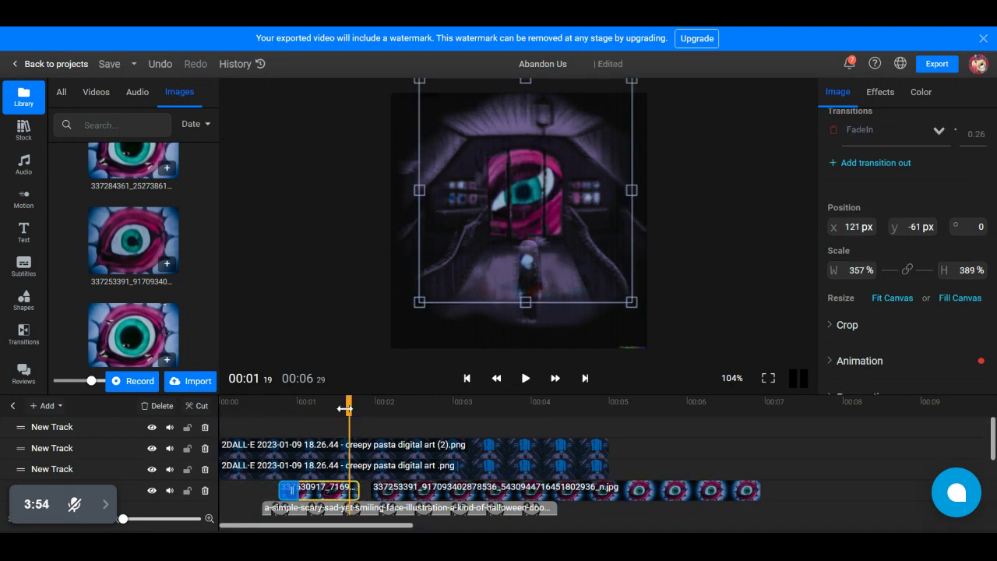
pyautogui.moveTo(348, 405); pyautogui.dragTo(288, 405)
pyautogui.scroll(-1, 869, 148)
pyautogui.scroll(1, 867, 140)
pyautogui.click(868, 137)
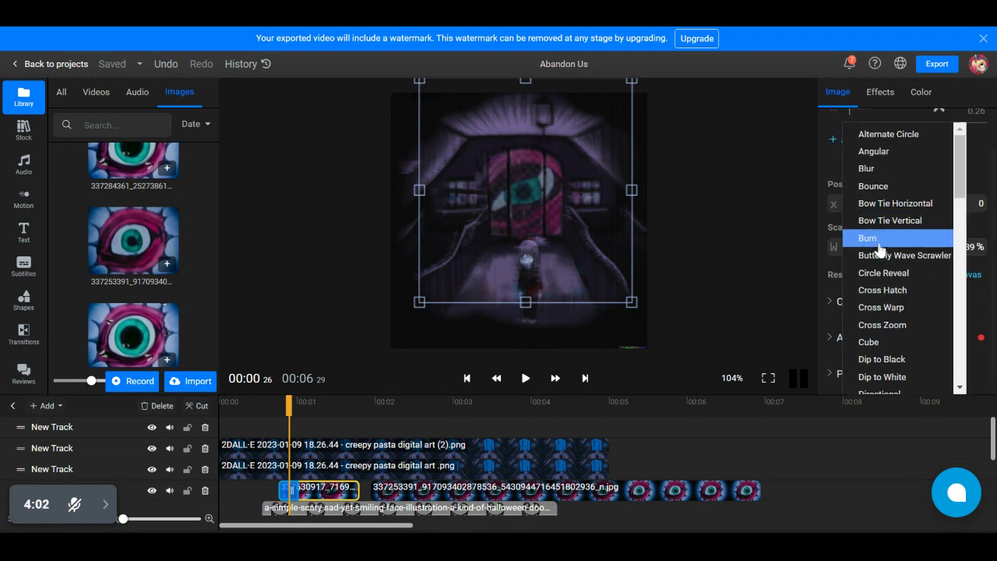
pyautogui.scroll(-10, 878, 248)
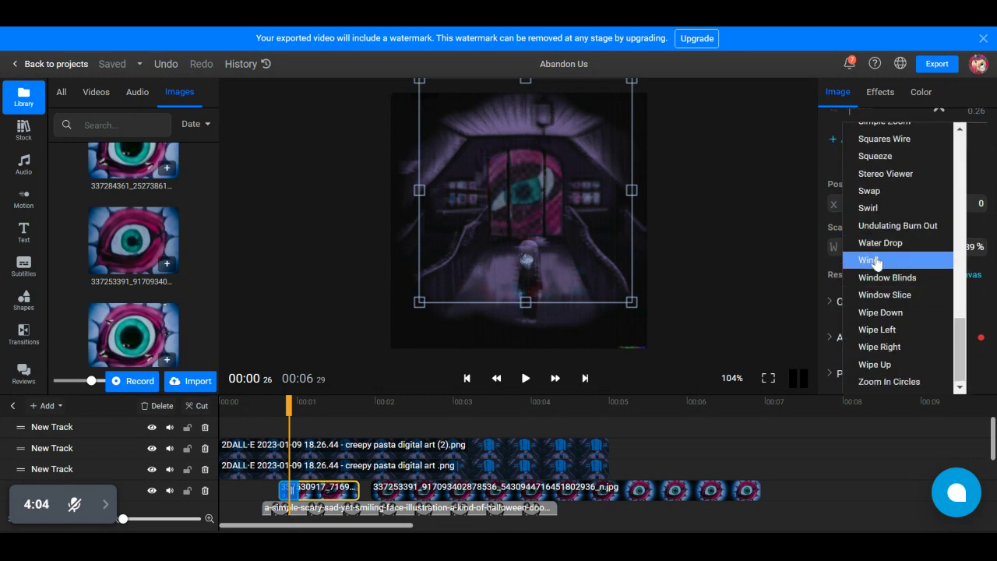
pyautogui.click(900, 212)
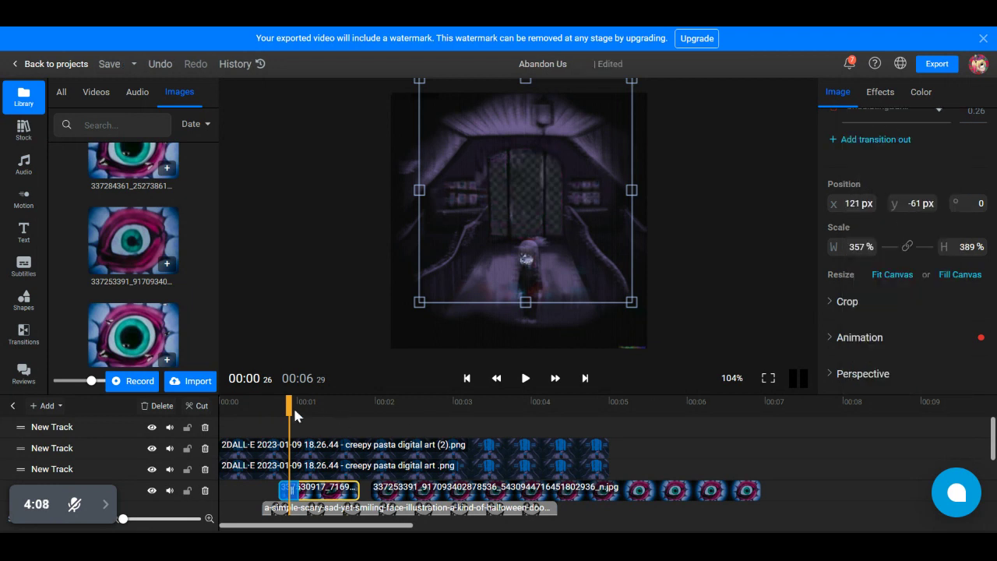
# Step: Change the first eye clip's transition in to Stereo Viewer and scrub back and forth across the clip's start to preview it
pyautogui.moveTo(291, 401)
pyautogui.mouseDown()
pyautogui.moveTo(307, 401)
pyautogui.moveTo(296, 402)
pyautogui.mouseUp()
pyautogui.scroll(1, 871, 127)
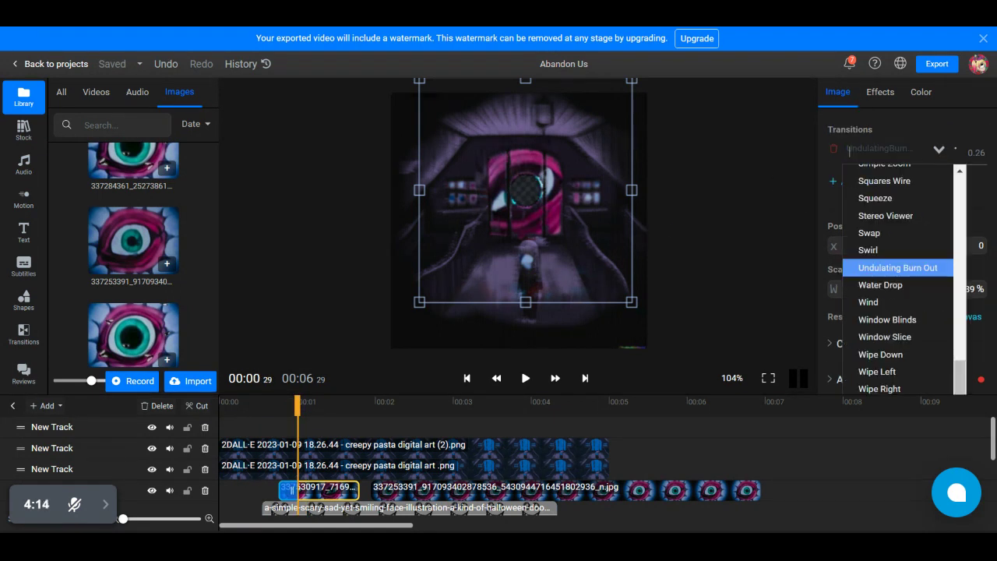
pyautogui.click(911, 160)
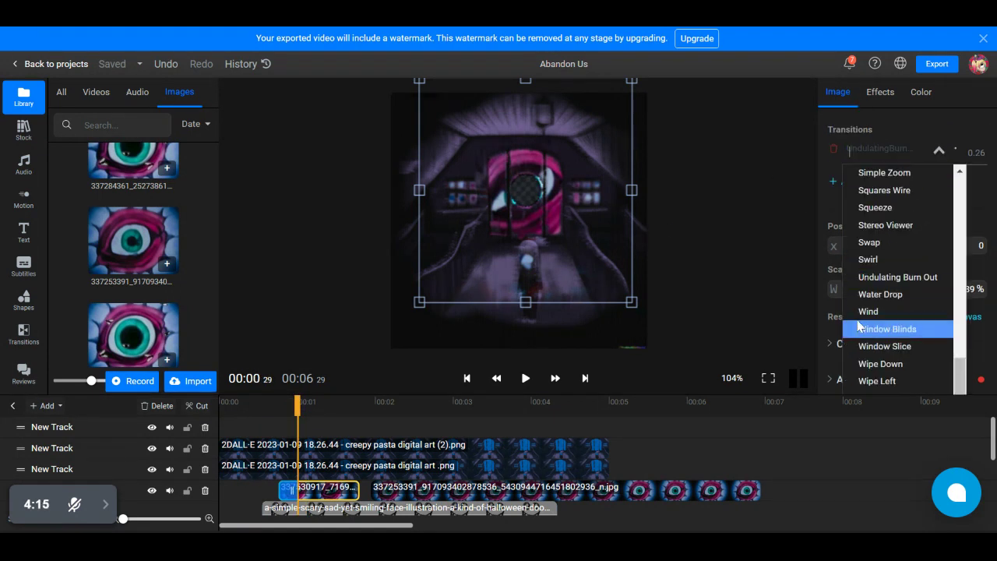
pyautogui.click(883, 226)
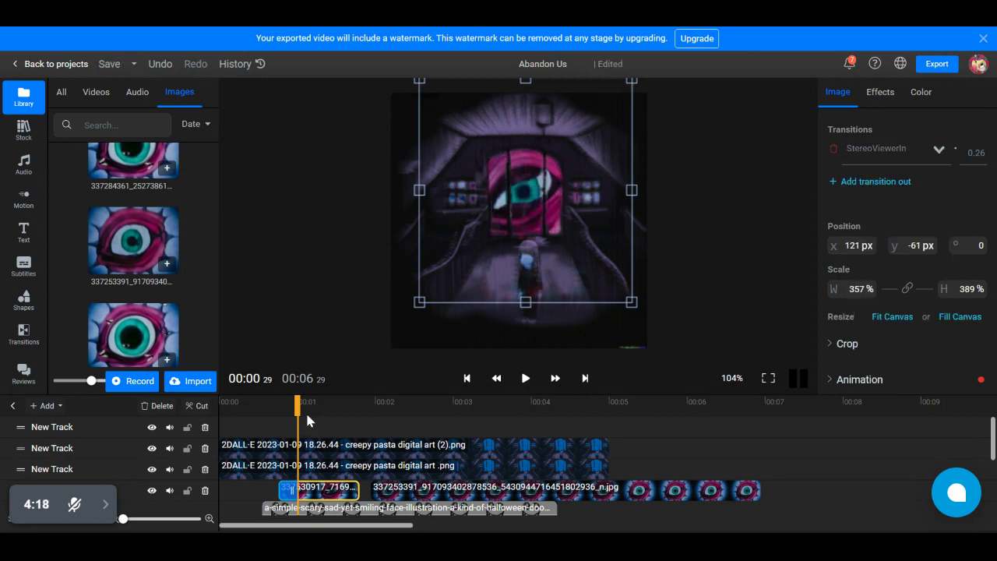
pyautogui.click(268, 405)
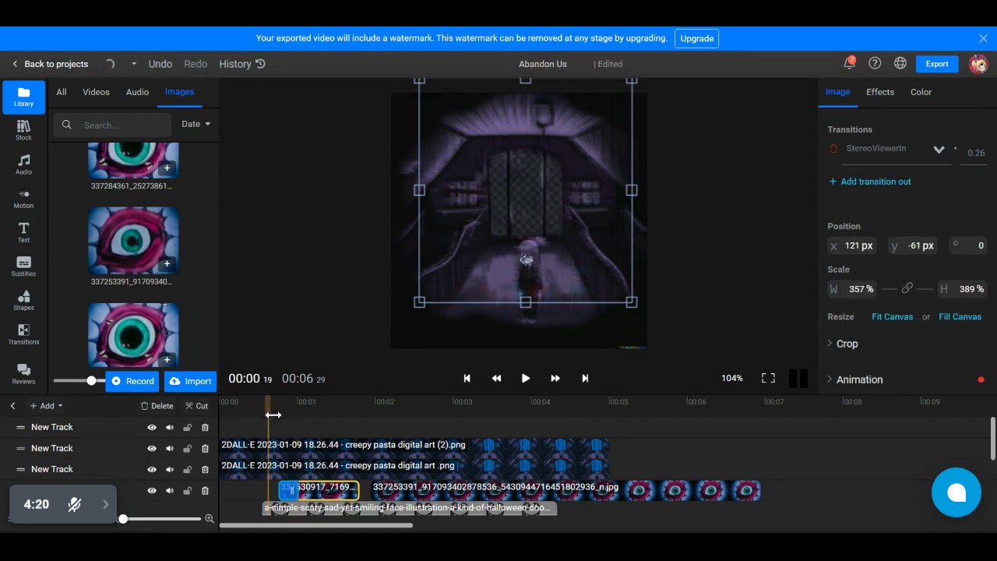
pyautogui.click(310, 416)
pyautogui.moveTo(310, 415)
pyautogui.mouseDown()
pyautogui.moveTo(366, 415)
pyautogui.moveTo(285, 410)
pyautogui.moveTo(293, 411)
pyautogui.mouseUp()
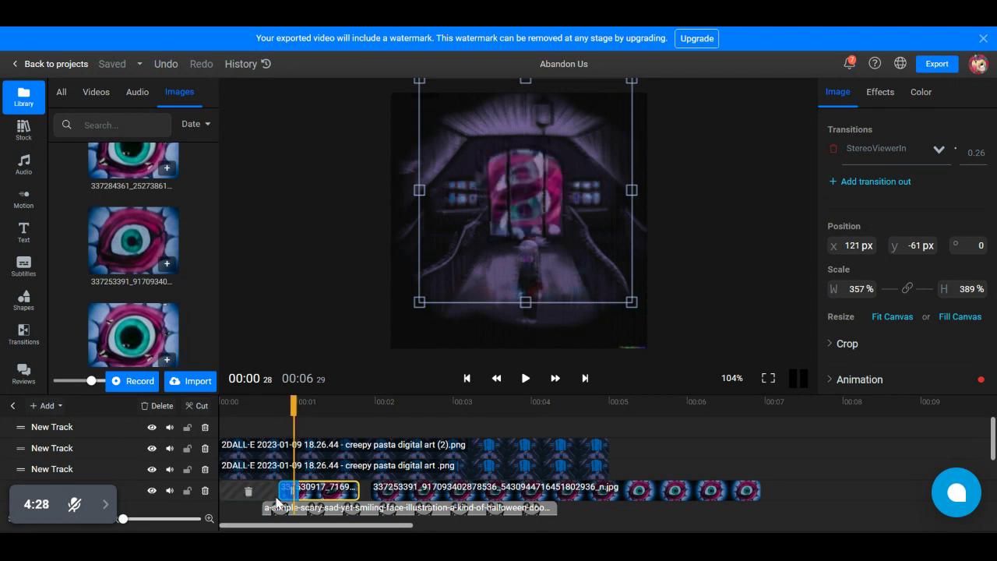
pyautogui.click(278, 500)
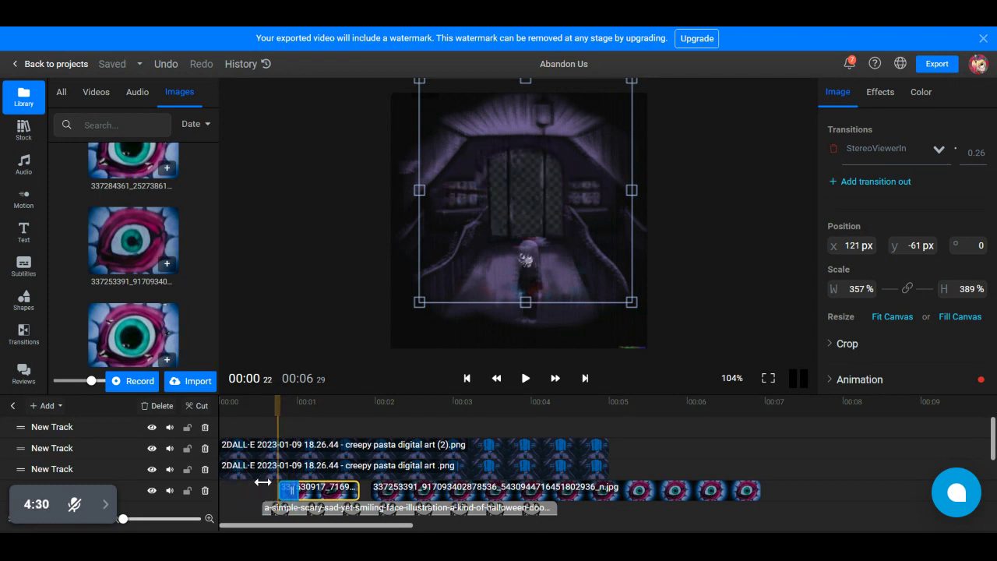
pyautogui.click(263, 483)
# Step: Move the 337530917 eye clip earlier on its track so it starts at 00:00, with the playhead at 00:00 06 to preview it
pyautogui.moveTo(316, 489)
pyautogui.mouseDown()
pyautogui.moveTo(293, 480)
pyautogui.moveTo(306, 498)
pyautogui.mouseUp()
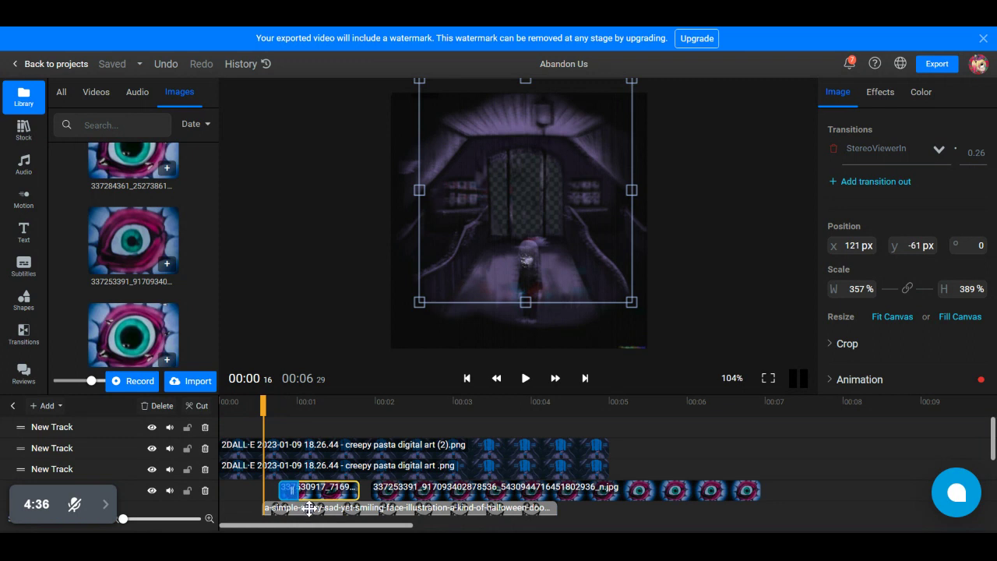
pyautogui.click(237, 466)
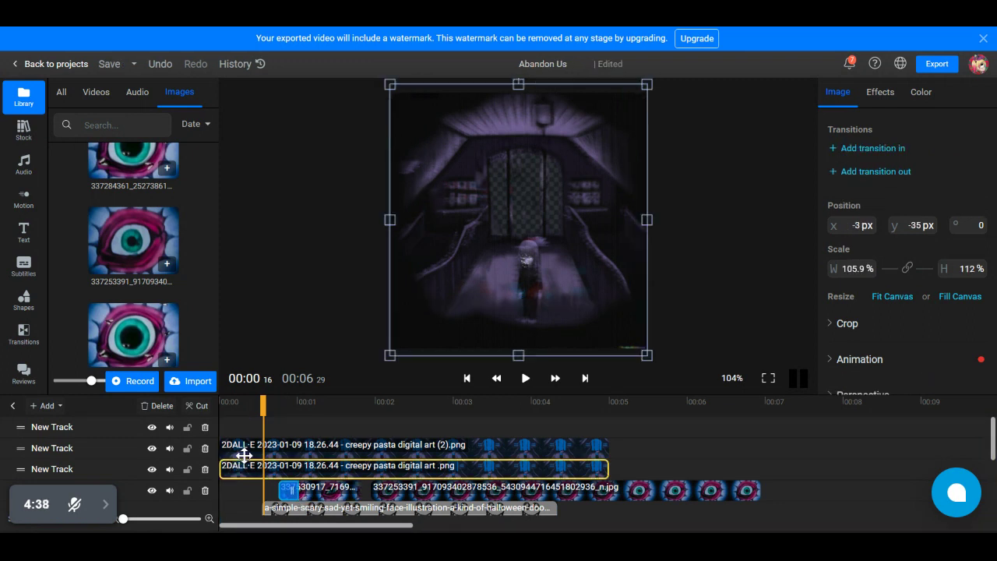
pyautogui.click(246, 452)
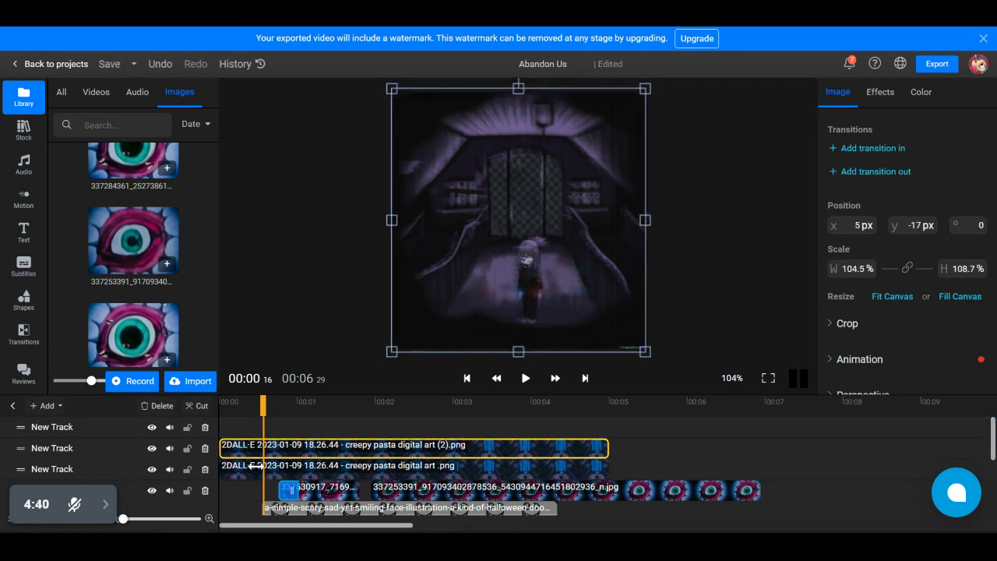
pyautogui.moveTo(341, 493); pyautogui.dragTo(293, 486)
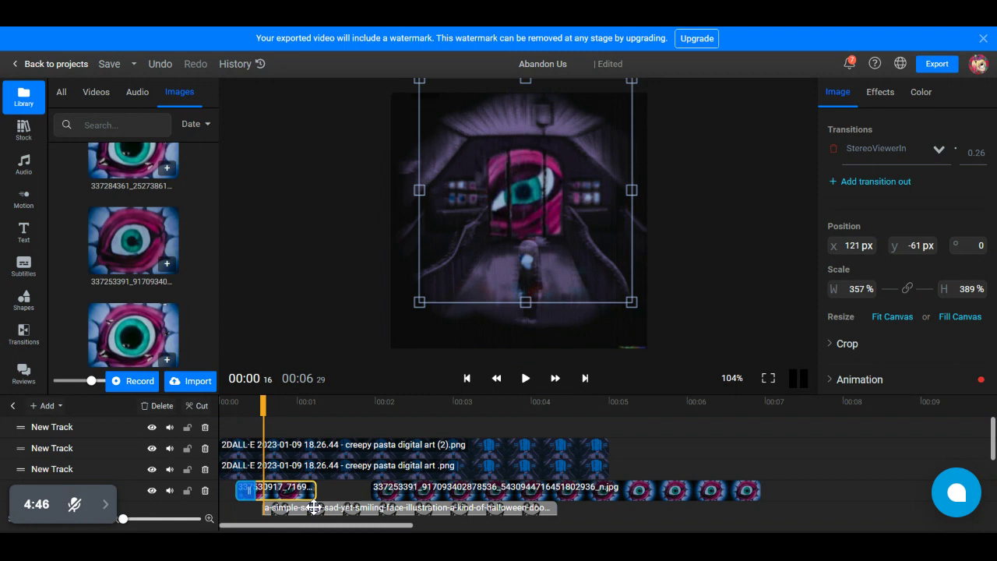
pyautogui.moveTo(260, 418); pyautogui.dragTo(236, 418)
pyautogui.moveTo(306, 491); pyautogui.dragTo(246, 498)
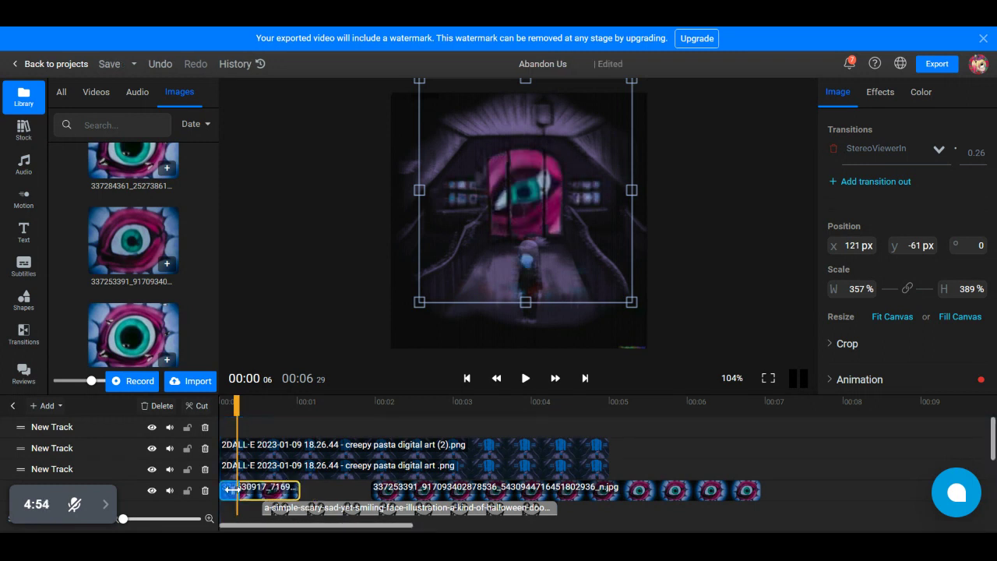